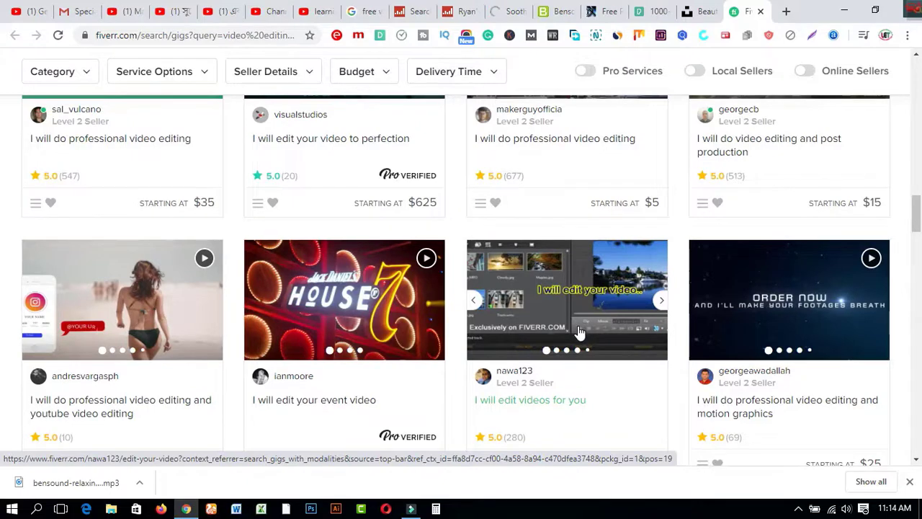
# - Browse the Fiverr search results for "video editing", examining the gigs' ratings and starting prices
pyautogui.scroll(-5, 577, 332)
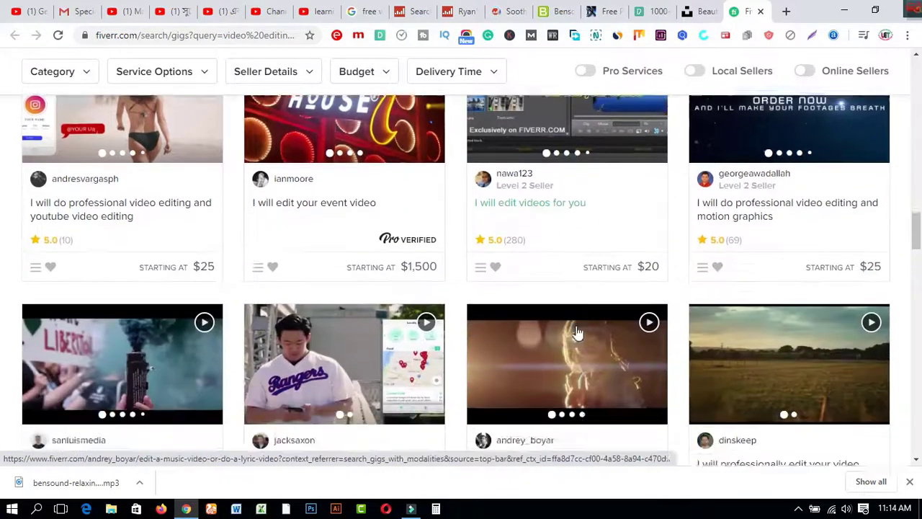
pyautogui.scroll(-6, 577, 331)
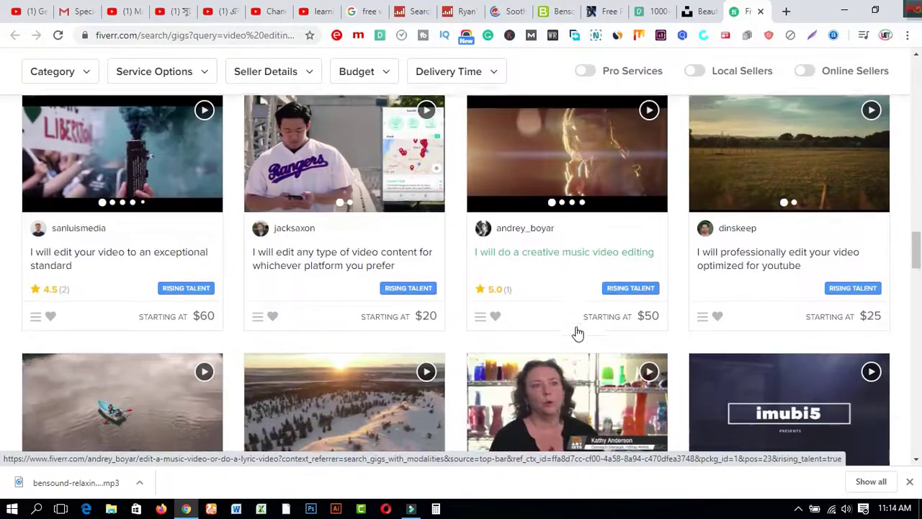
pyautogui.scroll(-10, 576, 332)
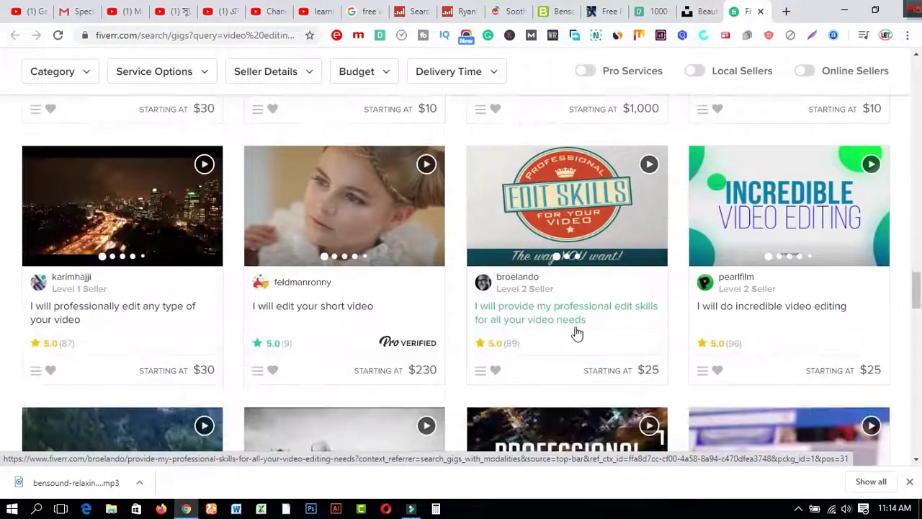
pyautogui.scroll(-4, 577, 332)
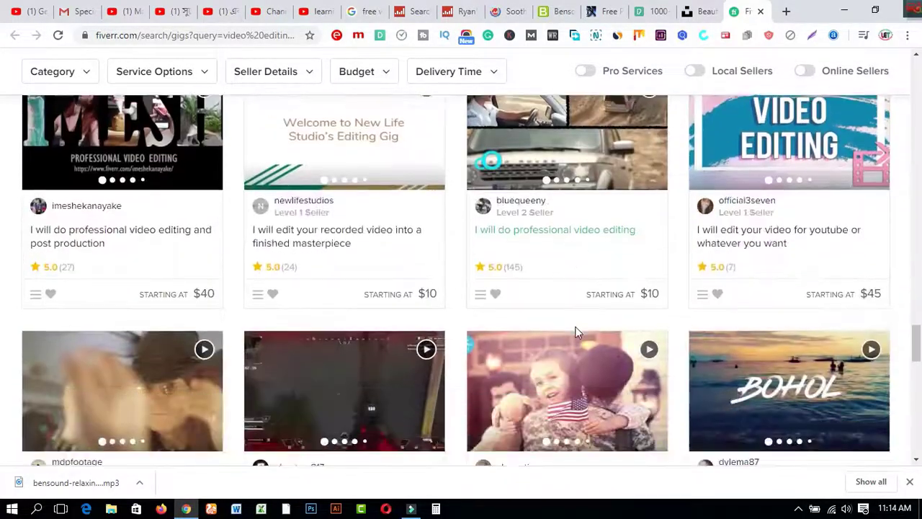
pyautogui.scroll(-6, 576, 332)
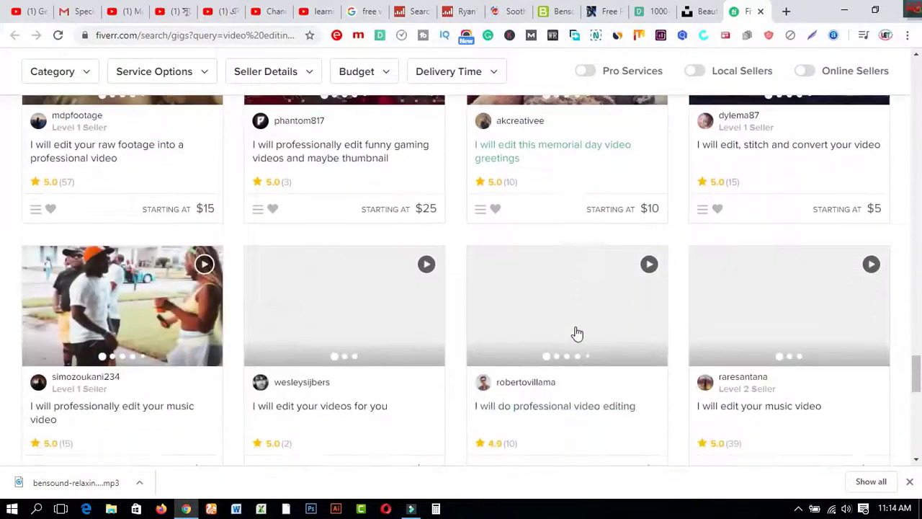
pyautogui.scroll(14, 577, 333)
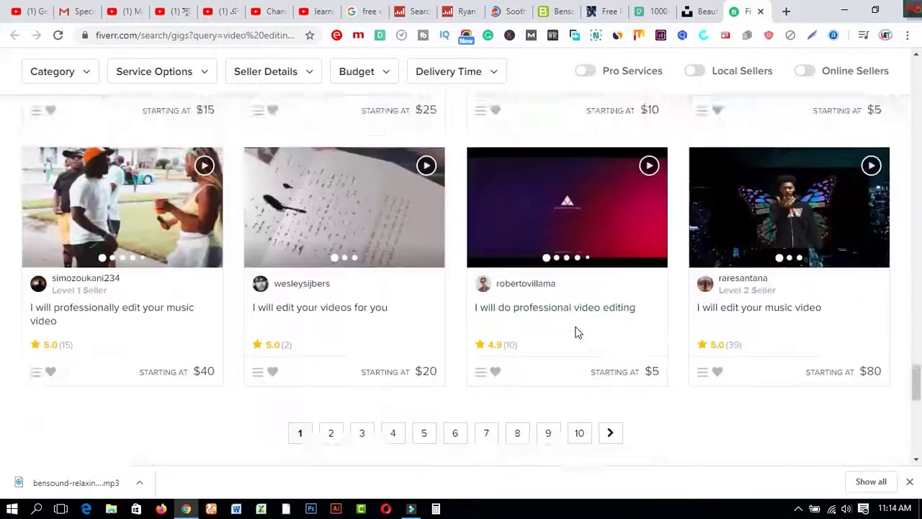
pyautogui.scroll(12, 576, 333)
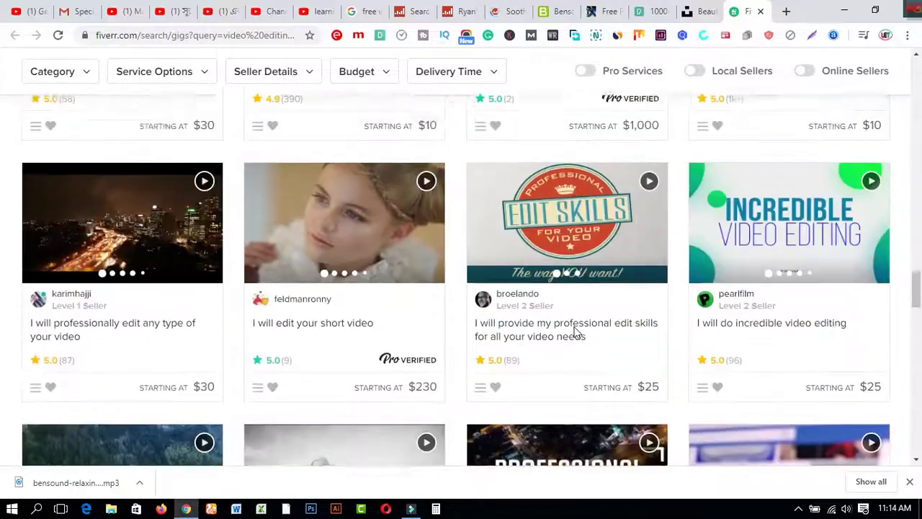
pyautogui.scroll(10, 576, 332)
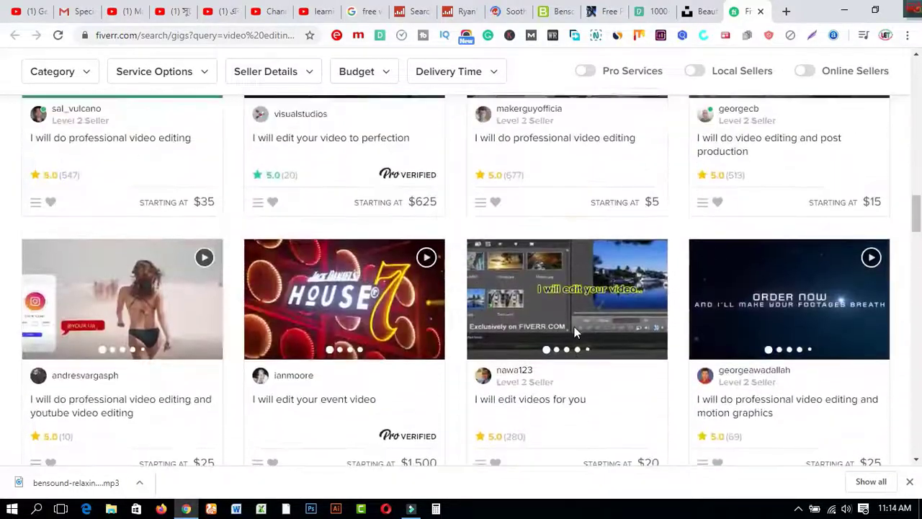
pyautogui.scroll(12, 574, 331)
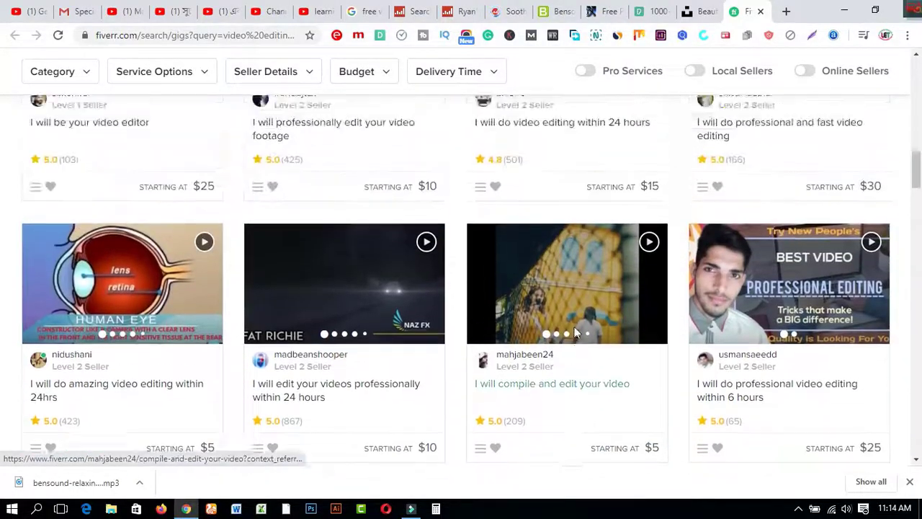
pyautogui.scroll(4, 574, 330)
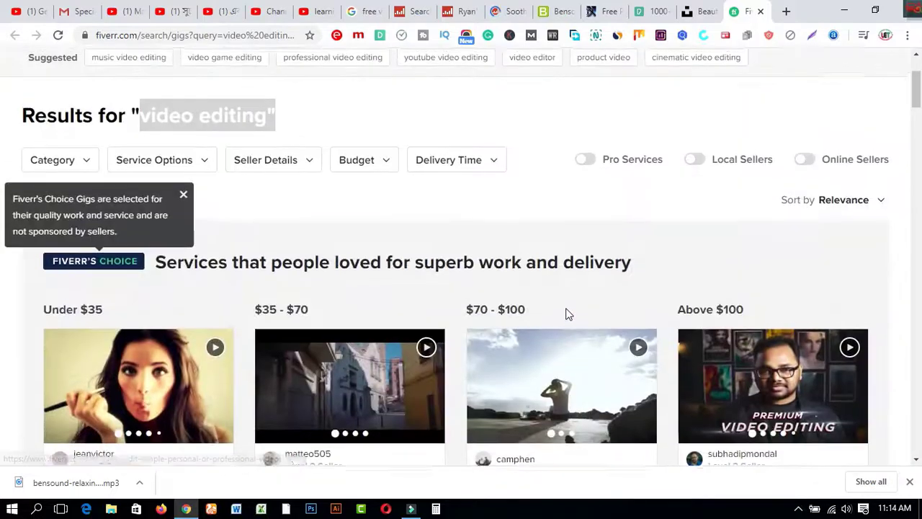
# - Switch to the Google results for "free video editing" and review the listed video editing software
pyautogui.click(371, 12)
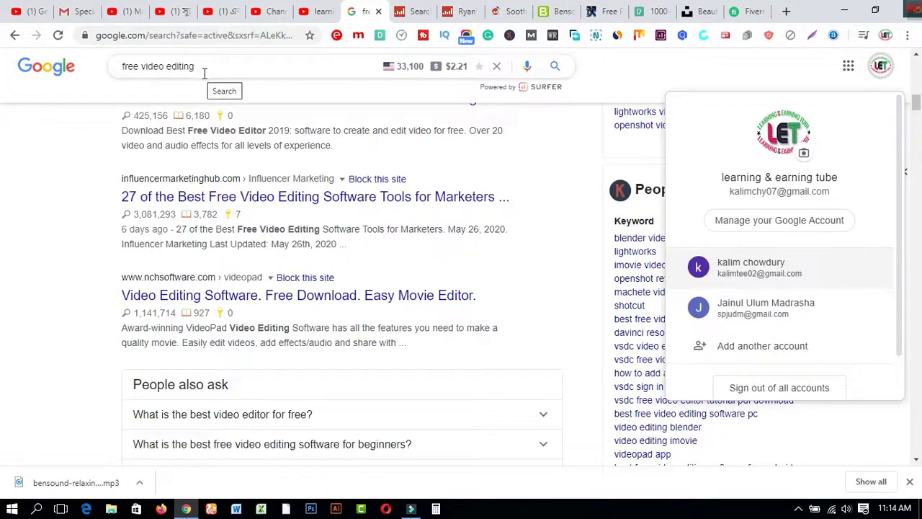
pyautogui.scroll(1, 523, 266)
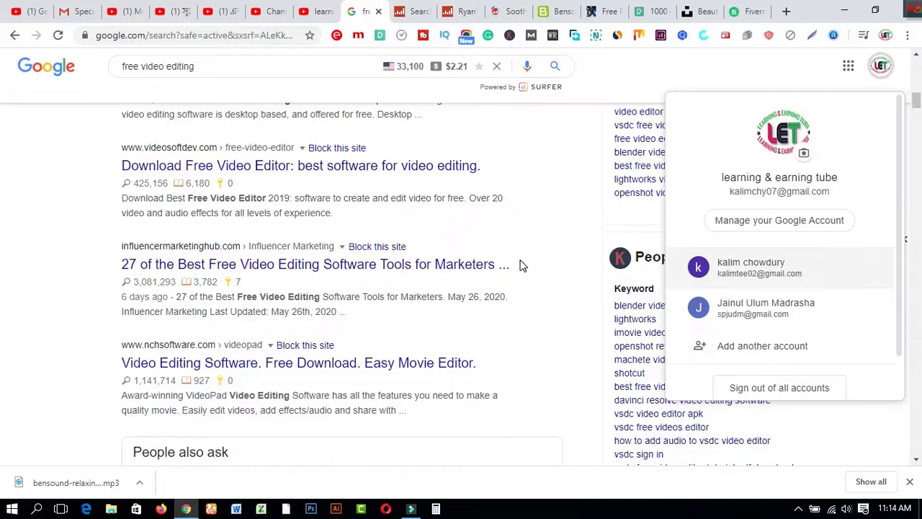
pyautogui.scroll(3, 524, 266)
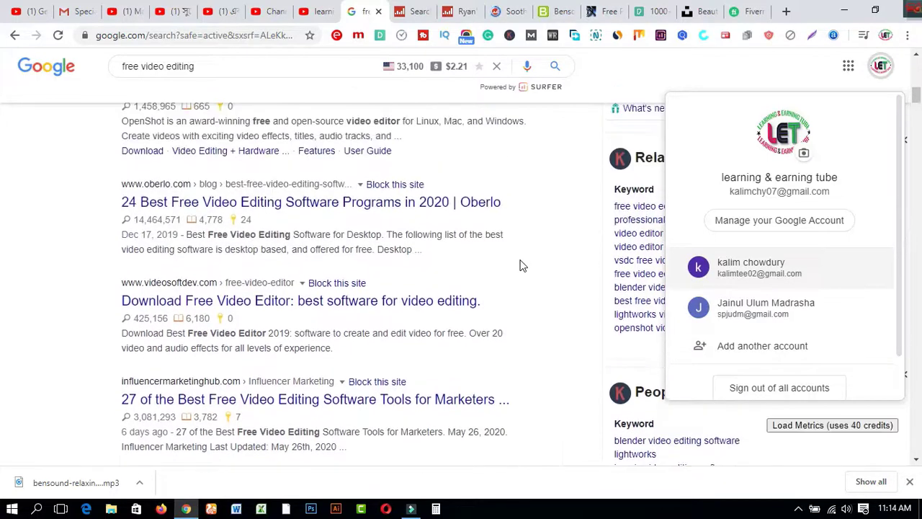
pyautogui.scroll(2, 523, 266)
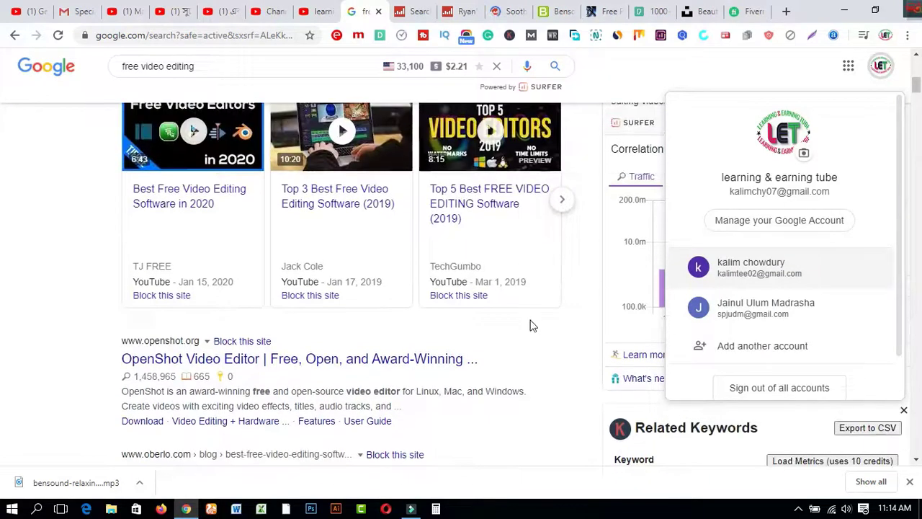
pyautogui.scroll(-1, 531, 337)
pyautogui.scroll(-1, 530, 339)
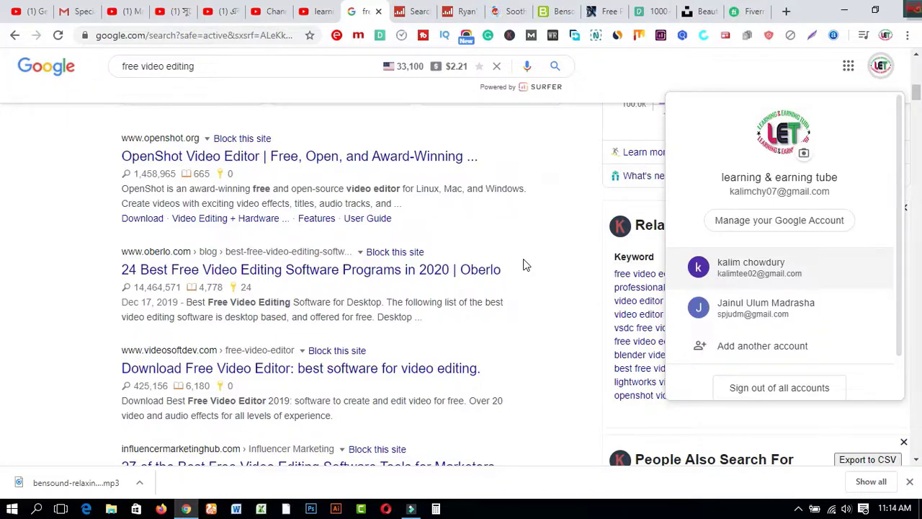
# - Switch to Filmora9, show the project media, and play the timeline from the beginning
pyautogui.click(414, 509)
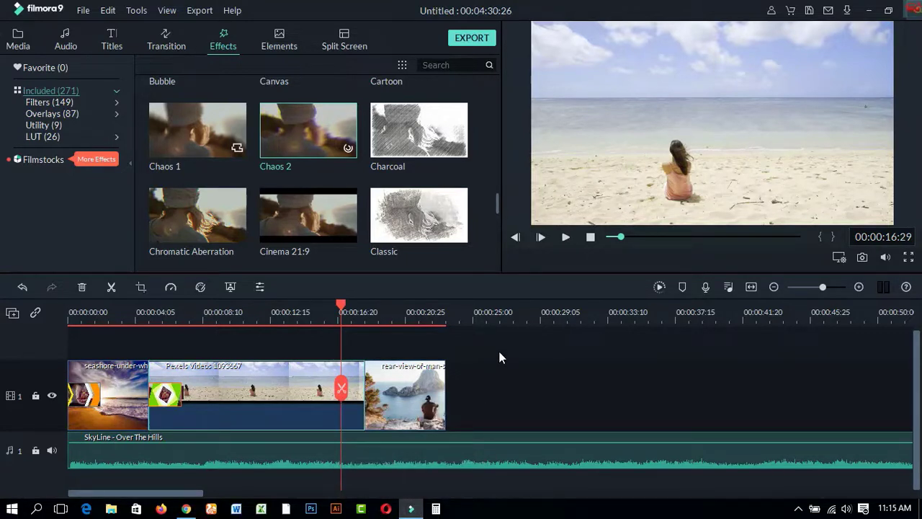
pyautogui.click(18, 45)
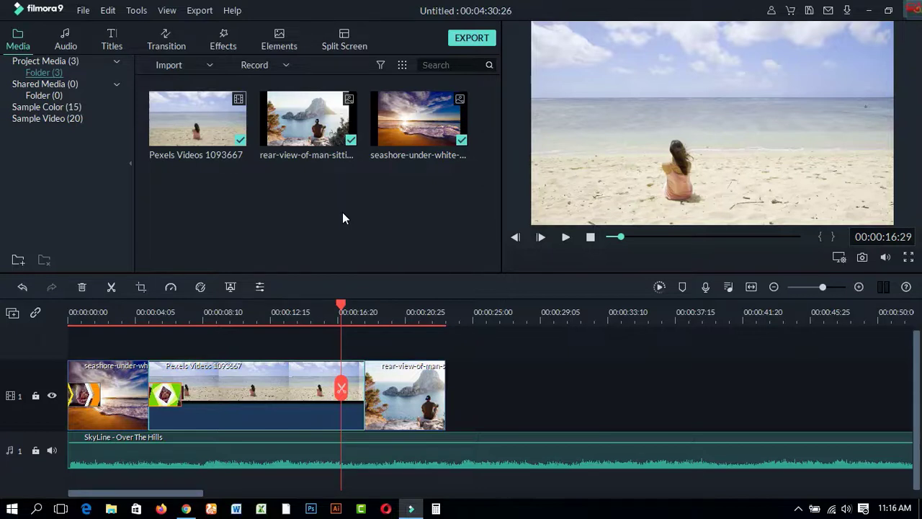
pyautogui.moveTo(342, 304); pyautogui.dragTo(64, 304)
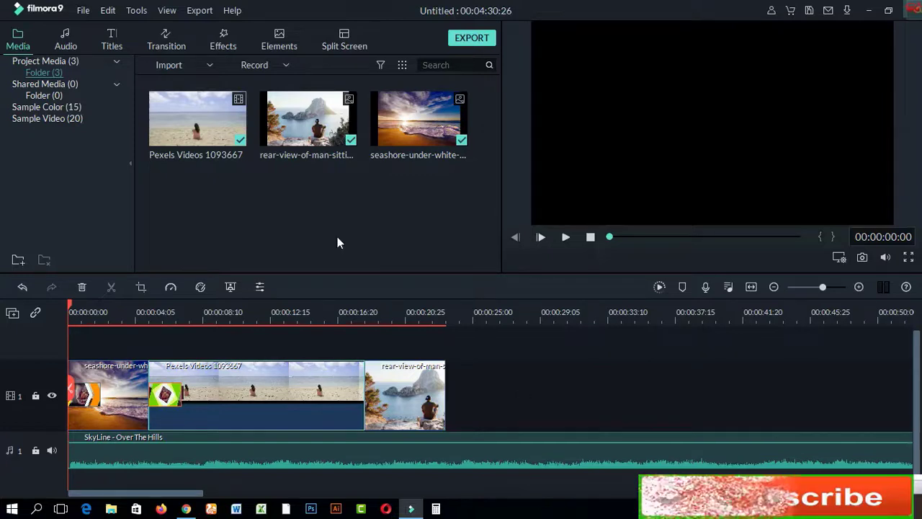
pyautogui.moveTo(214, 154)
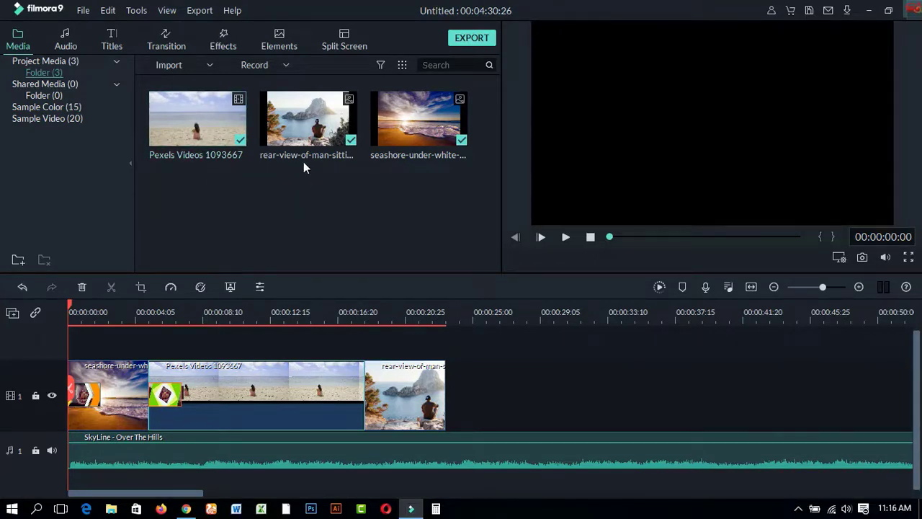
pyautogui.moveTo(299, 142)
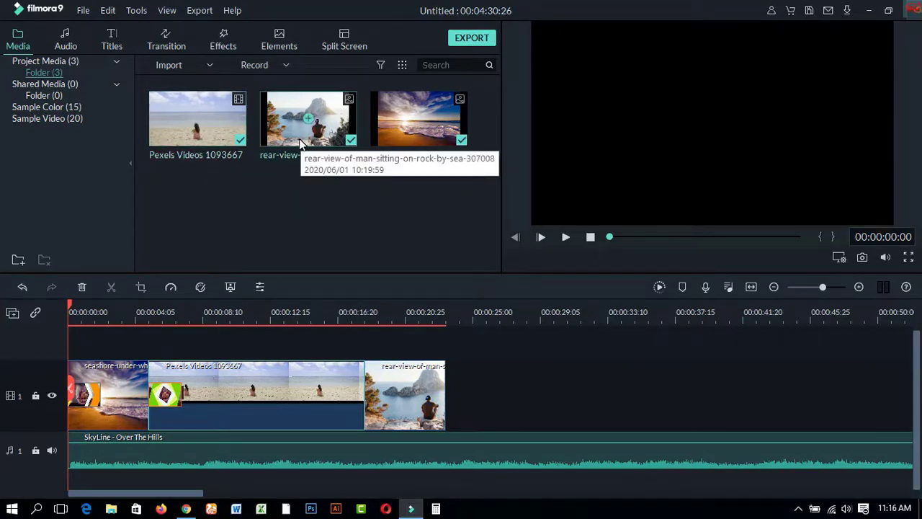
pyautogui.moveTo(408, 163)
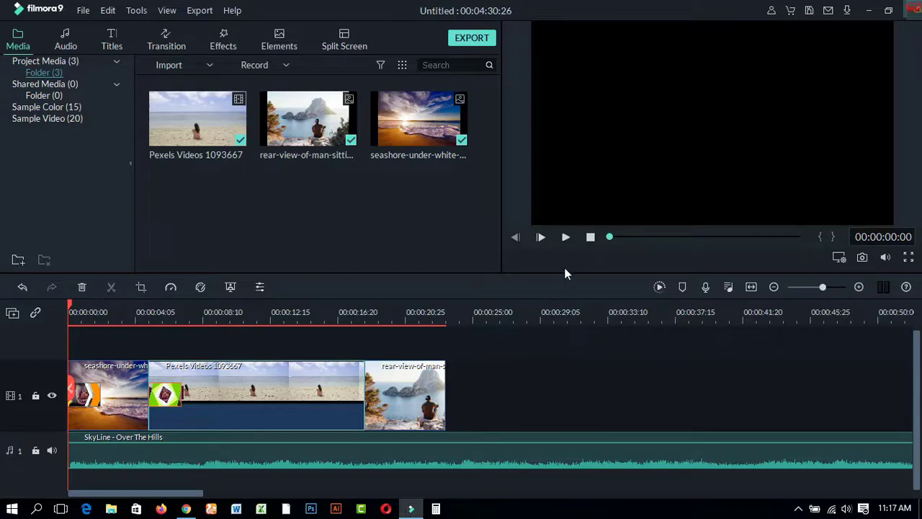
pyautogui.click(567, 238)
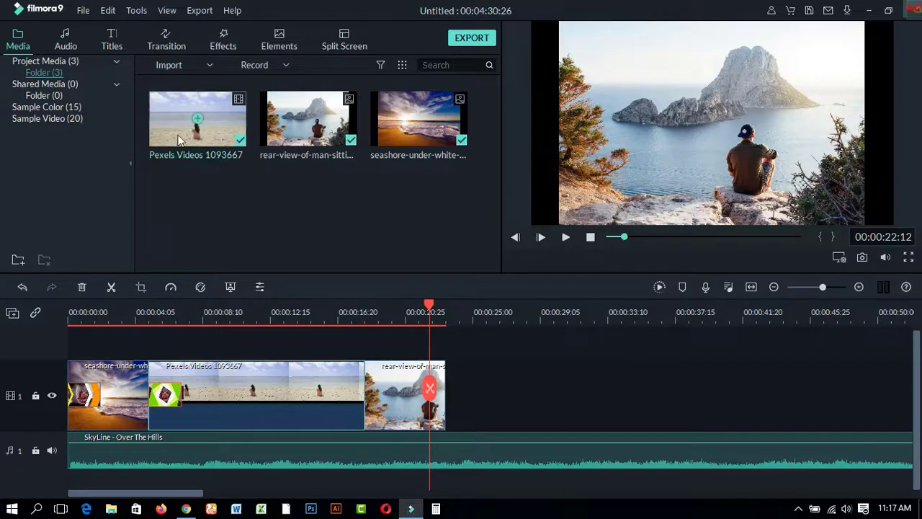
# - Add the Linear 27 transition to the end of the Pexels Videos 1093667 clip on the timeline
pyautogui.click(164, 44)
pyautogui.scroll(-5, 326, 191)
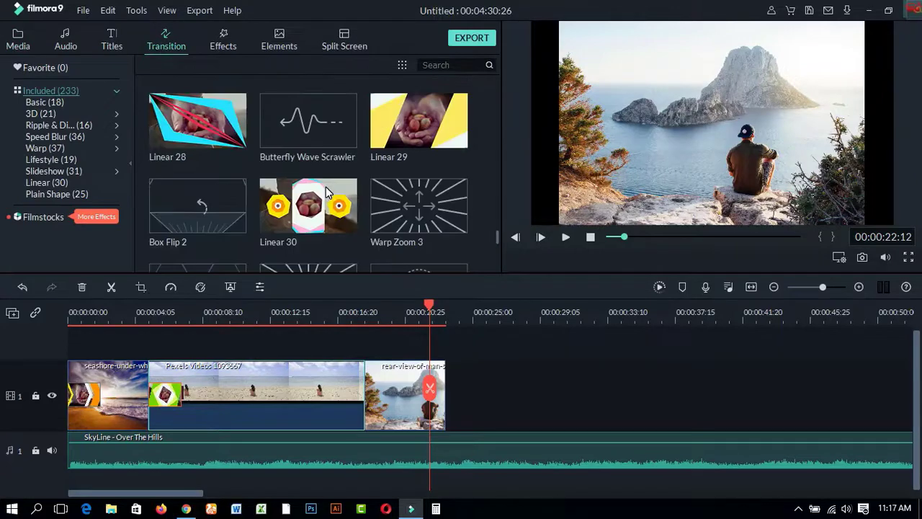
pyautogui.scroll(6, 325, 191)
pyautogui.scroll(-2, 327, 229)
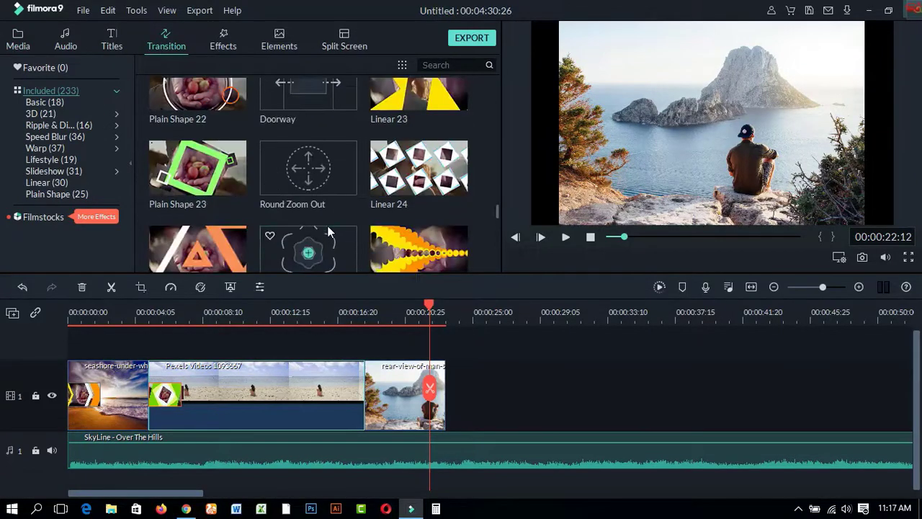
pyautogui.scroll(-3, 327, 228)
pyautogui.moveTo(329, 230)
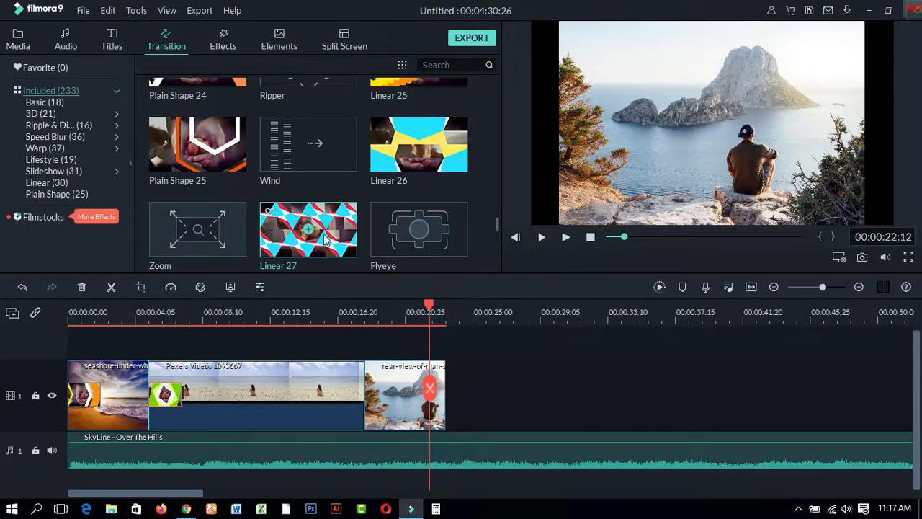
pyautogui.moveTo(326, 237); pyautogui.dragTo(321, 410)
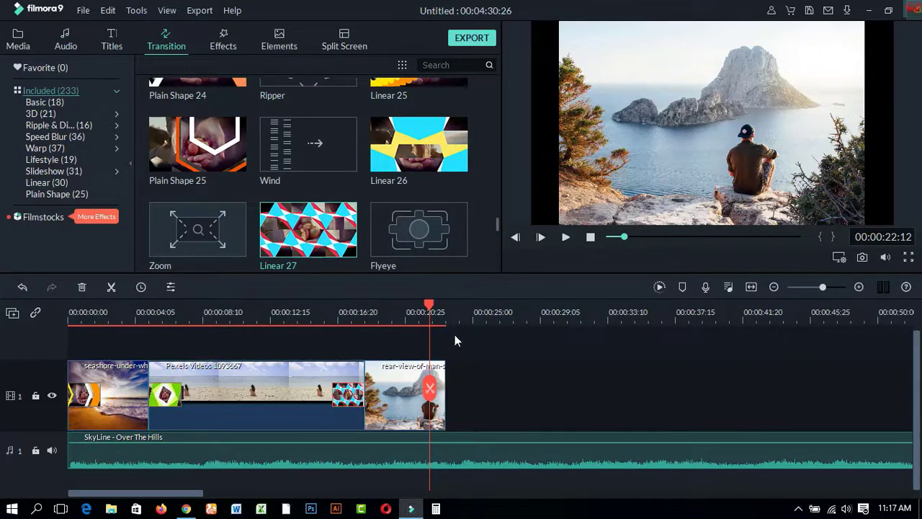
# - Preview the timeline from the beginning through the Linear 27 transition, pausing on the rear-view-of-man image
pyautogui.moveTo(415, 311); pyautogui.dragTo(319, 325)
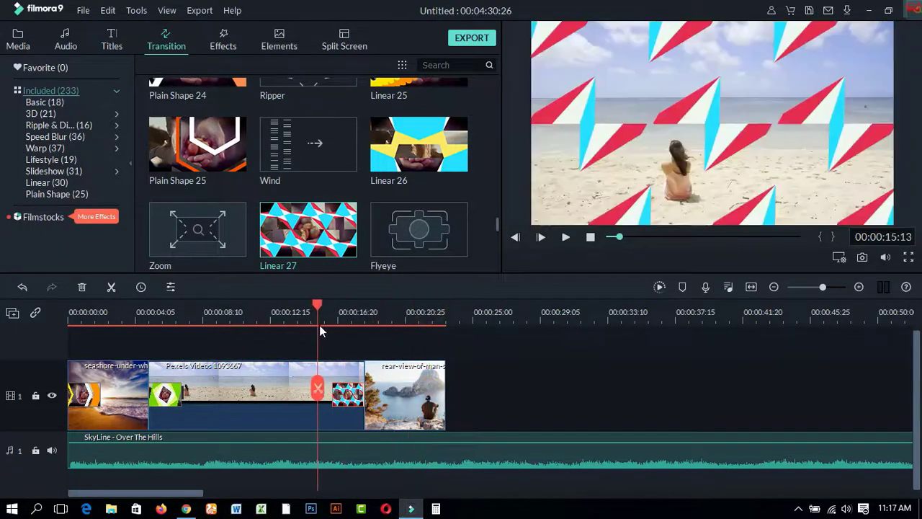
pyautogui.click(589, 238)
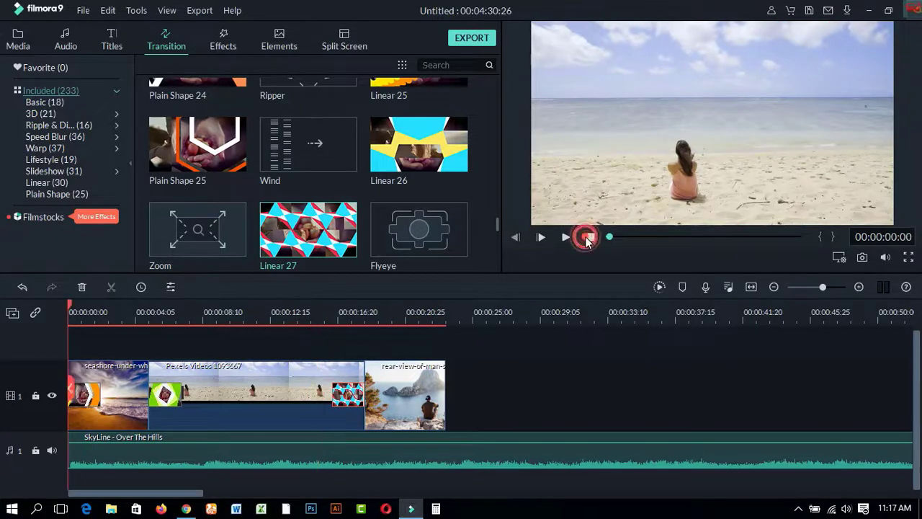
pyautogui.click(566, 237)
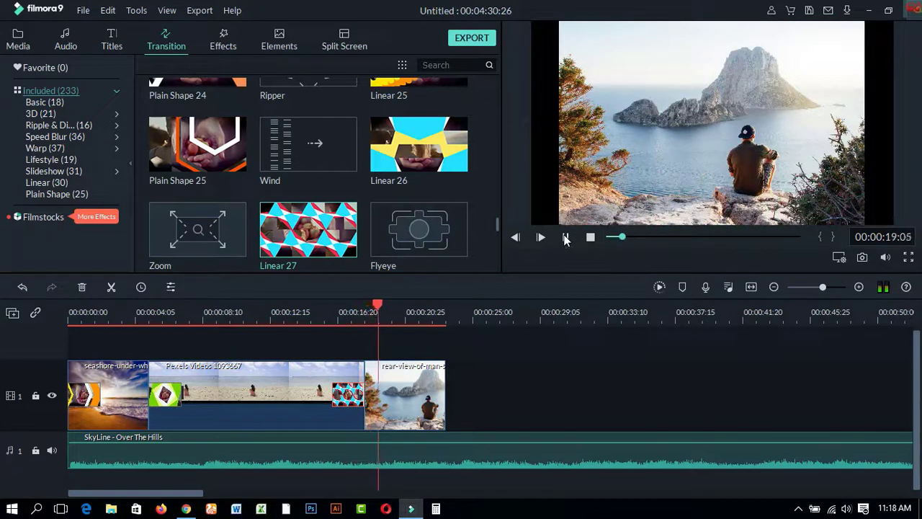
pyautogui.click(566, 238)
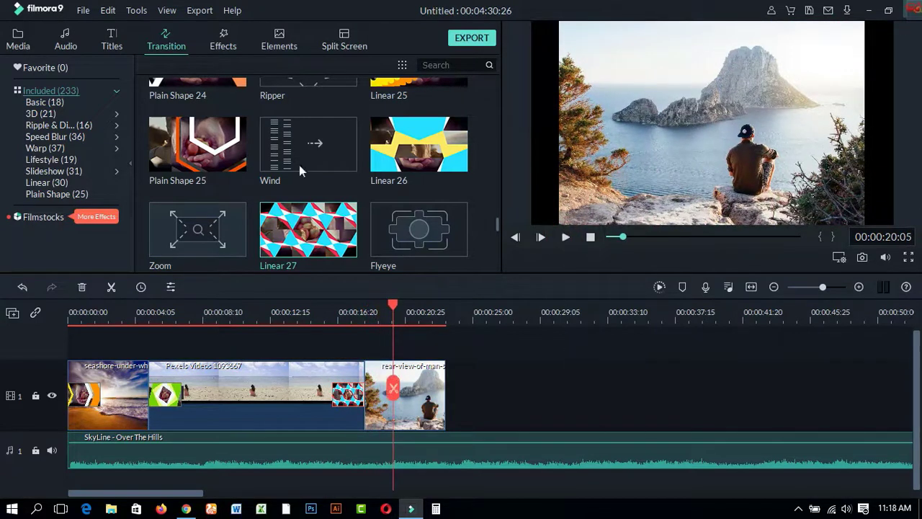
# - Apply the Fisheye effect to the Pexels Videos 1093667 clip on the timeline
pyautogui.click(224, 47)
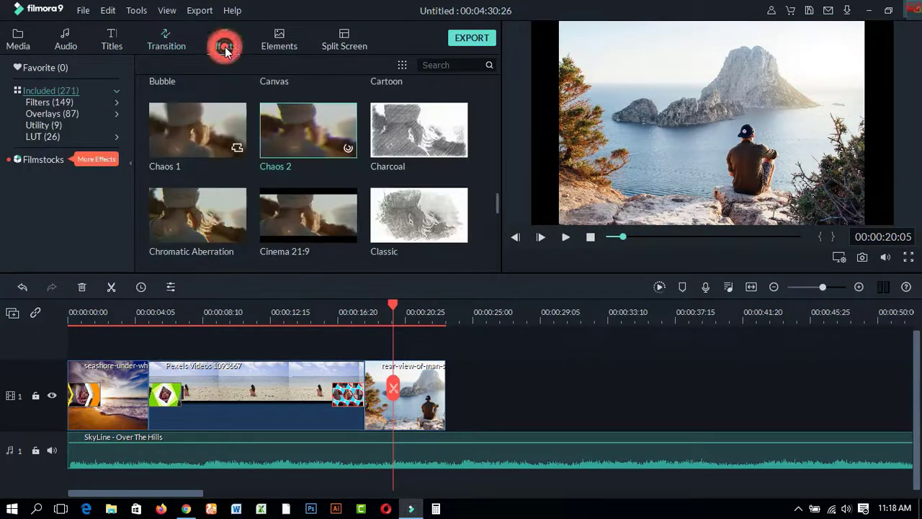
pyautogui.scroll(-3, 335, 181)
pyautogui.scroll(-7, 334, 181)
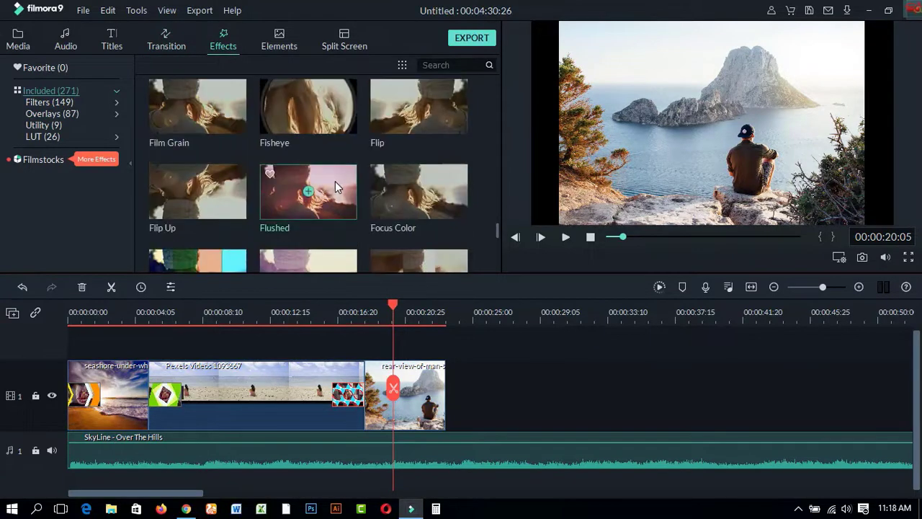
pyautogui.scroll(2, 335, 181)
pyautogui.scroll(2, 336, 181)
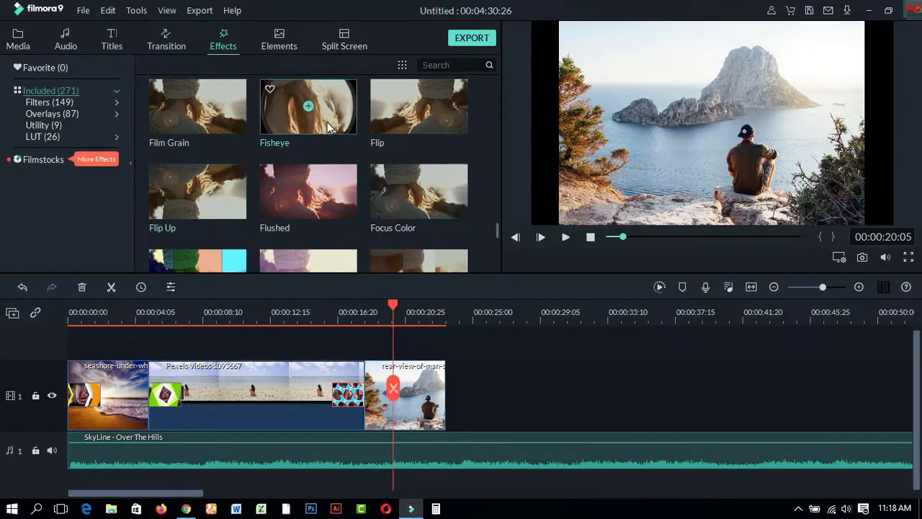
pyautogui.moveTo(329, 103); pyautogui.dragTo(245, 398)
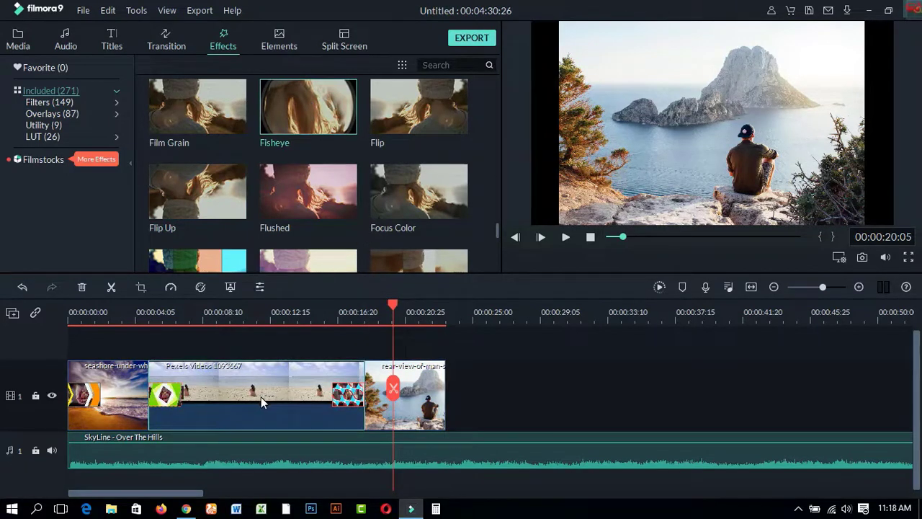
pyautogui.scroll(6, 425, 145)
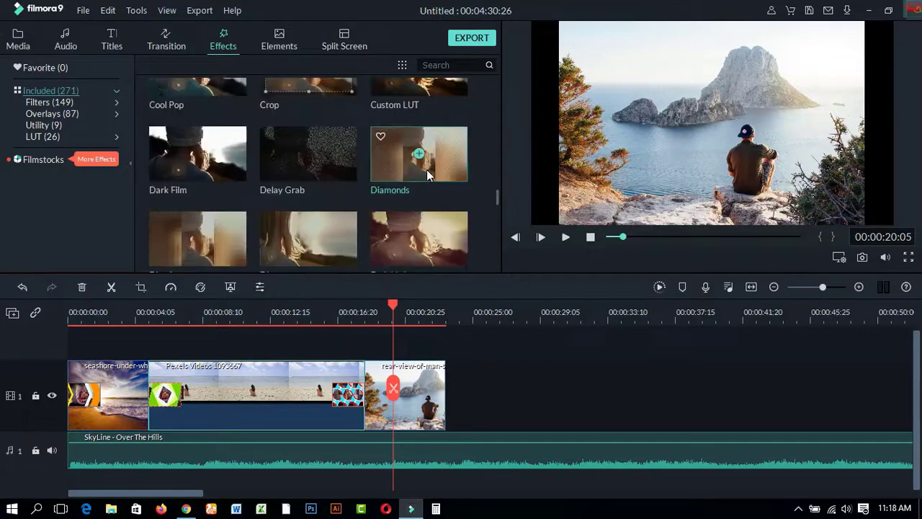
# - Apply the Bright Lights effect to the rear-view-of-man image on the timeline and preview it from just before that image
pyautogui.moveTo(445, 206); pyautogui.dragTo(416, 422)
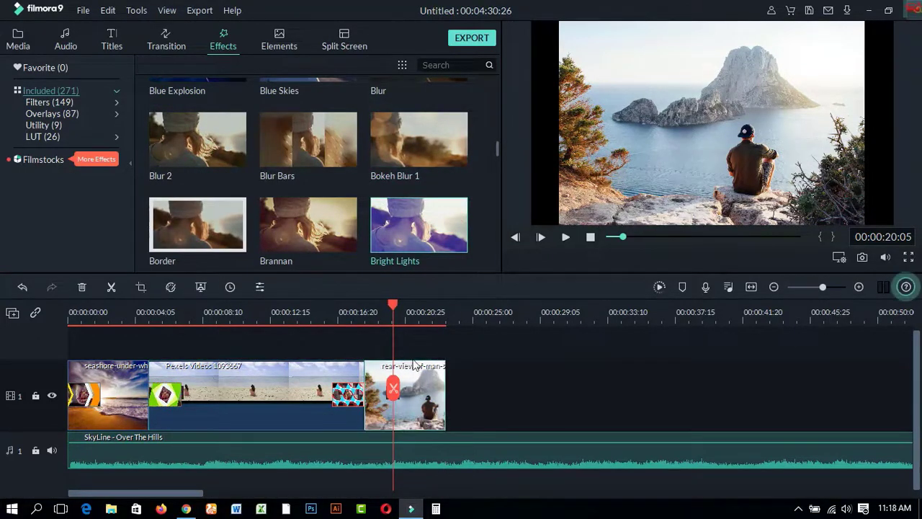
pyautogui.moveTo(393, 304); pyautogui.dragTo(355, 306)
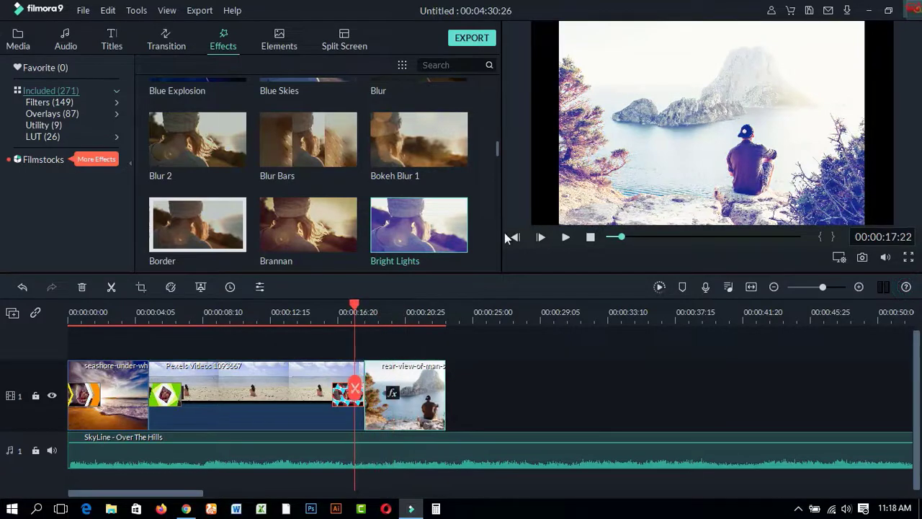
pyautogui.click(566, 237)
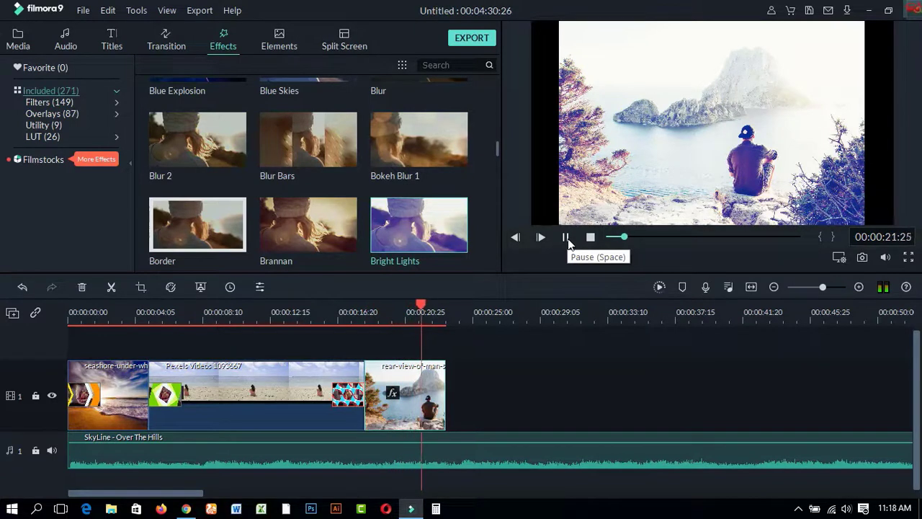
pyautogui.click(566, 237)
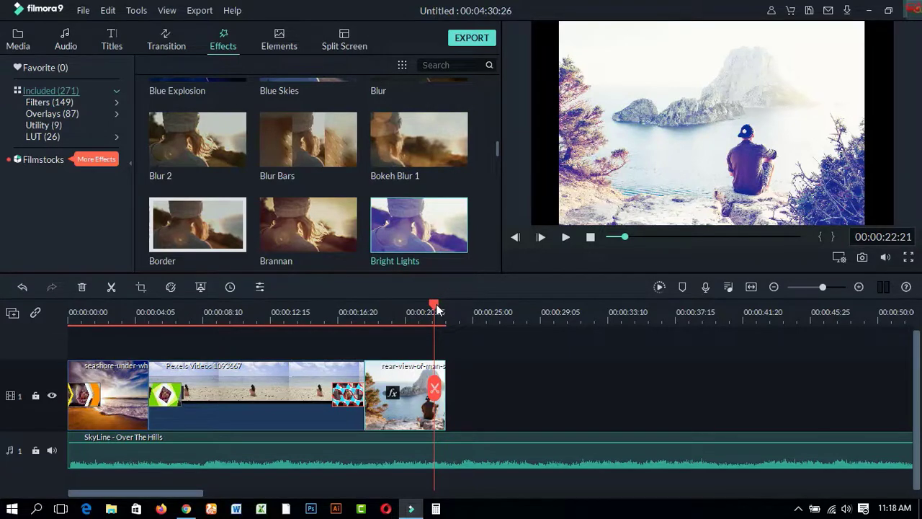
# - Move the playhead back to 00:00:13:06 in the Pexels Videos 1093667 clip and show the project's save and file commands
pyautogui.moveTo(437, 310); pyautogui.dragTo(283, 307)
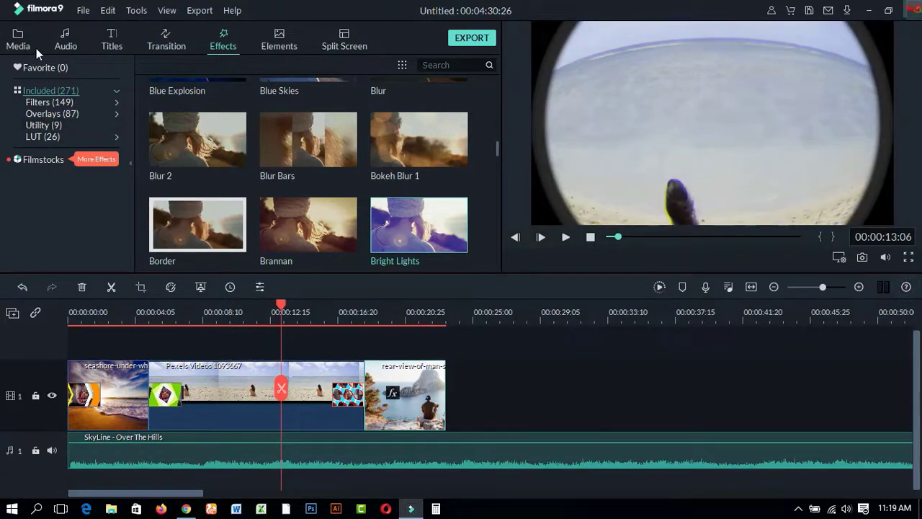
pyautogui.click(82, 12)
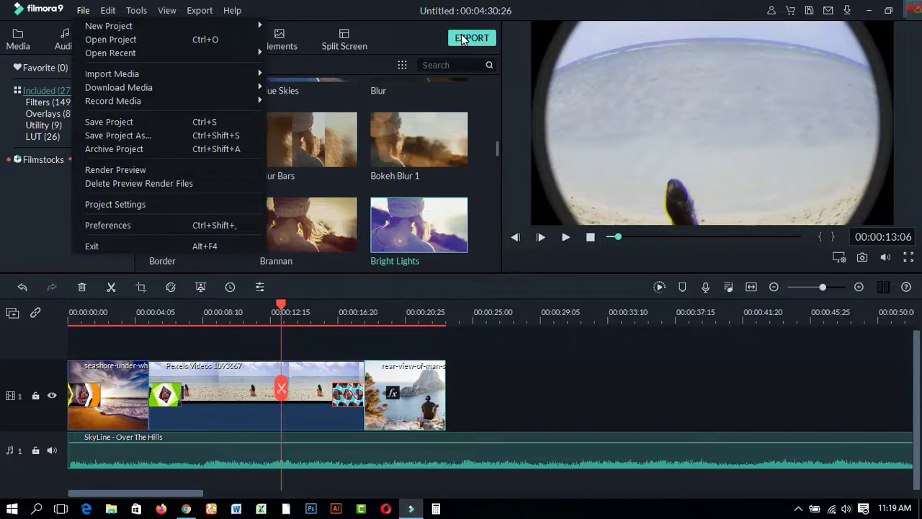
# - Switch to Chrome and show the learning & earning tube channel's playlists page on YouTube, up to the channel header
pyautogui.click(185, 509)
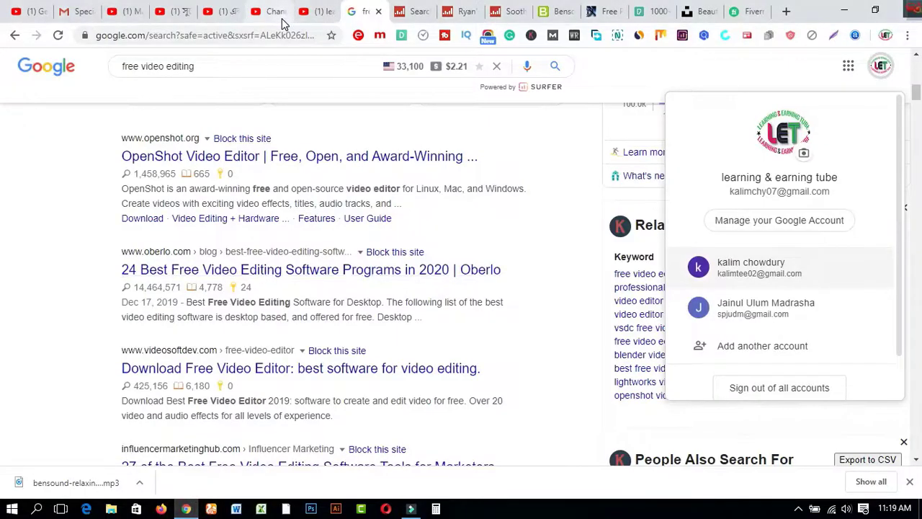
pyautogui.click(320, 22)
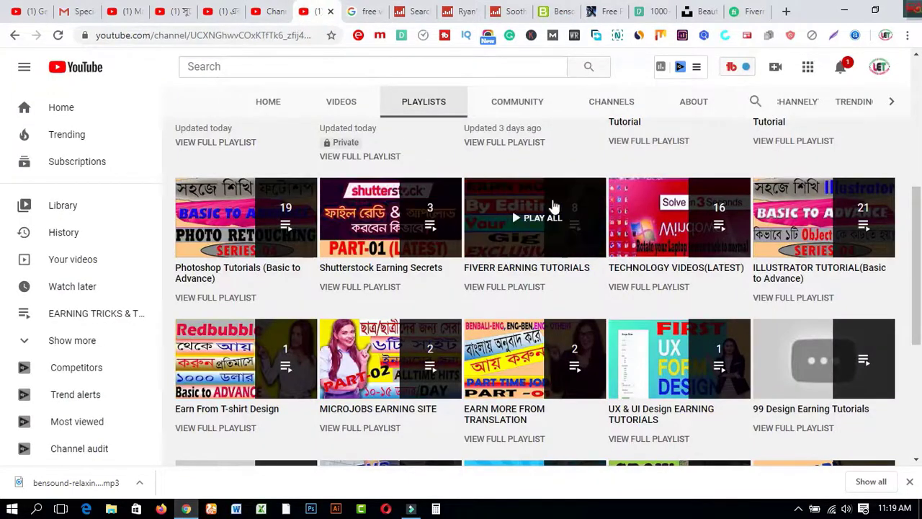
pyautogui.scroll(2, 597, 163)
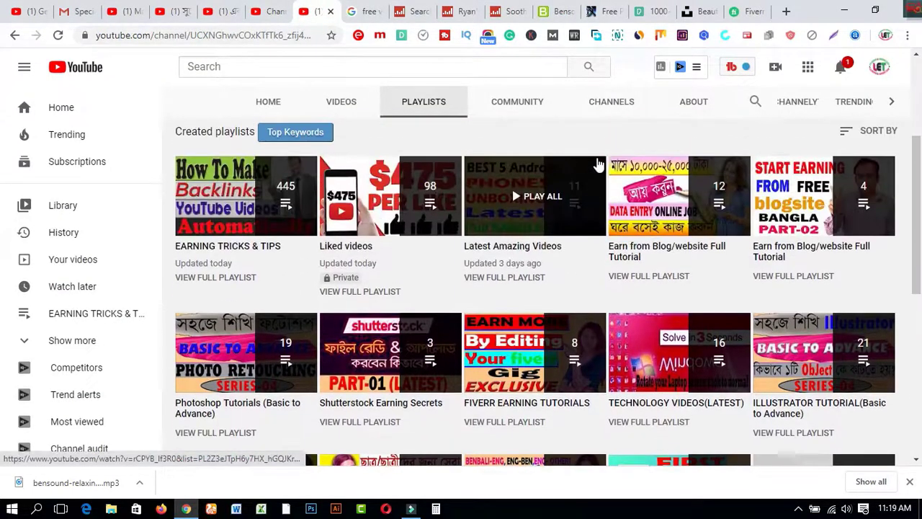
pyautogui.scroll(3, 596, 167)
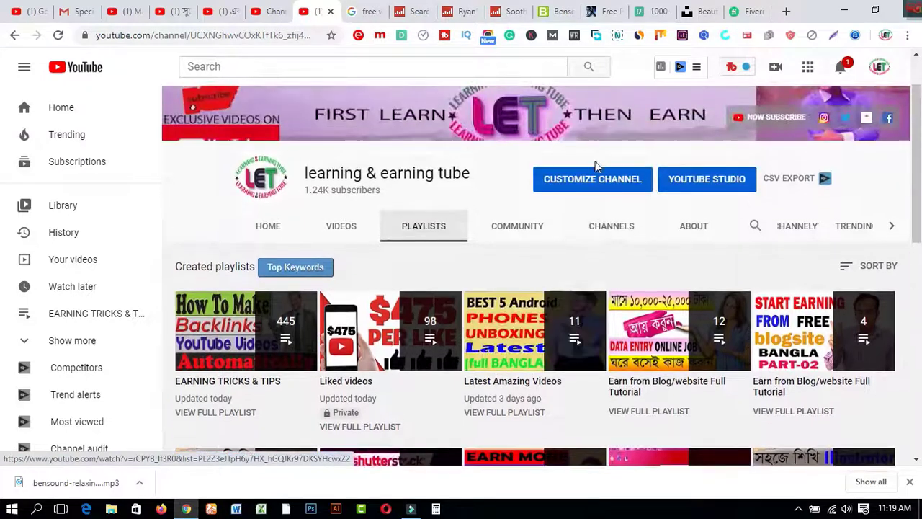